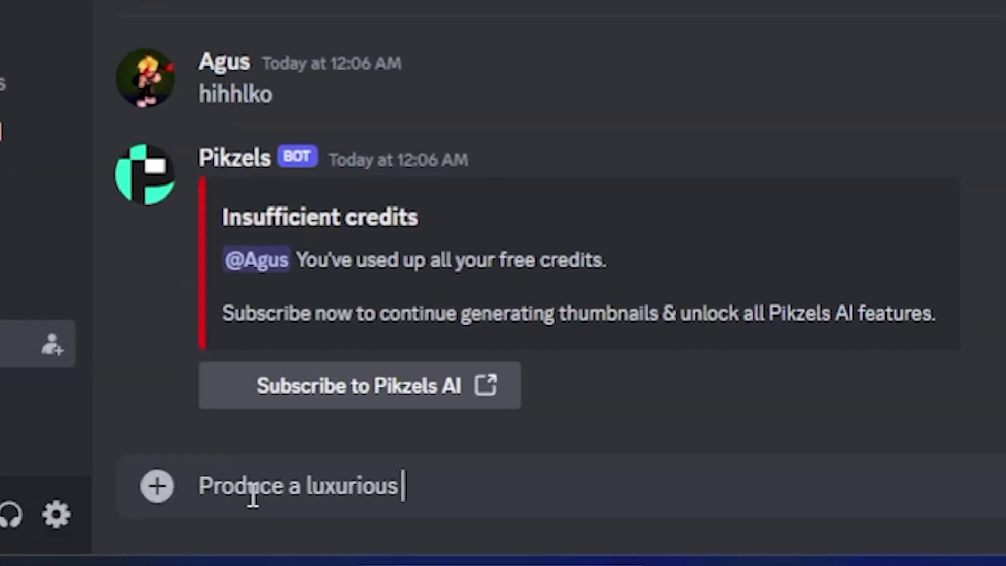
Send Pikzels the prompt for a lifestyle reveal thumbnail of someone excited about their new upscale home.
text(Lifestyle reveal thumbnail s)
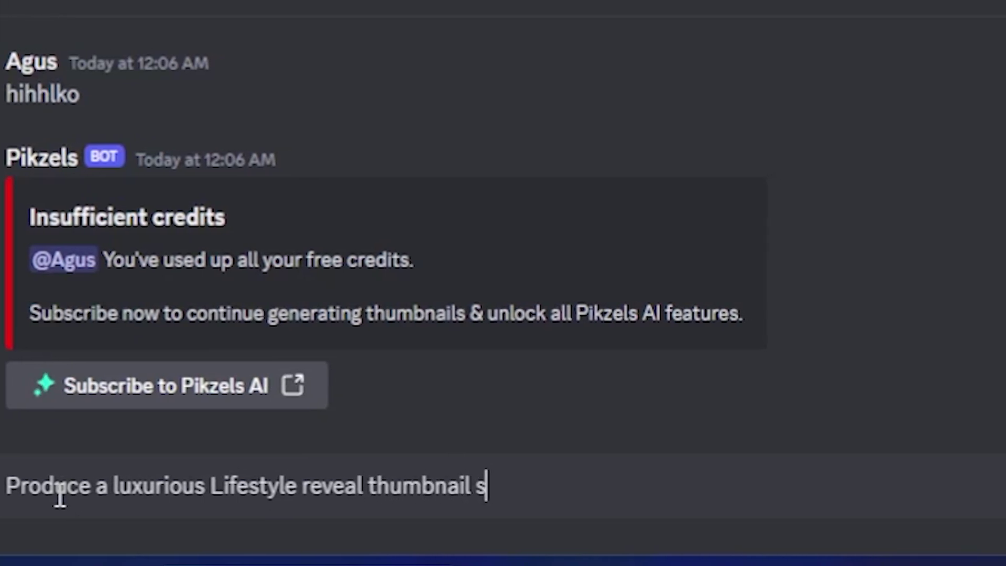
text(howcasing a person's Excited re)
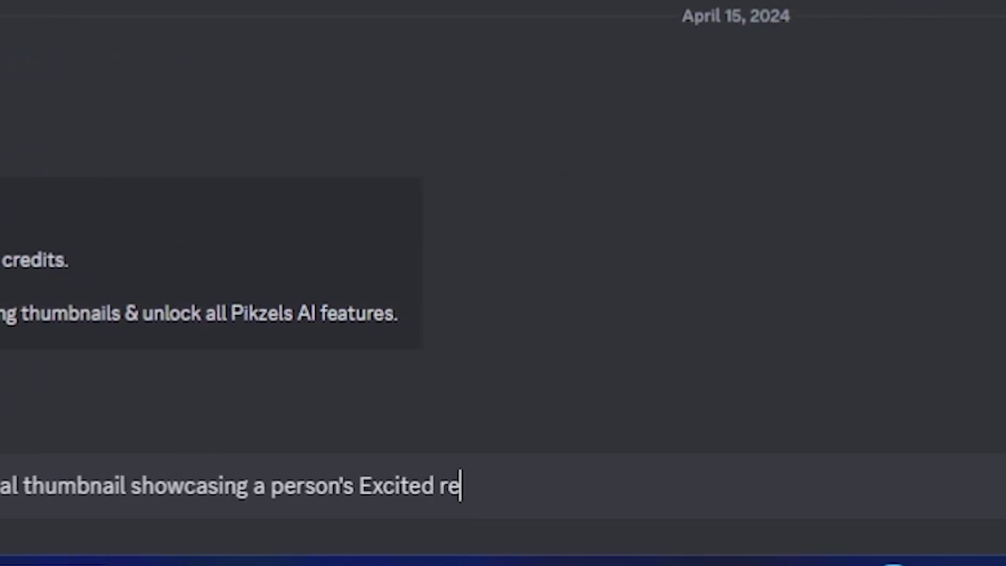
text(action to their new upscale residence)
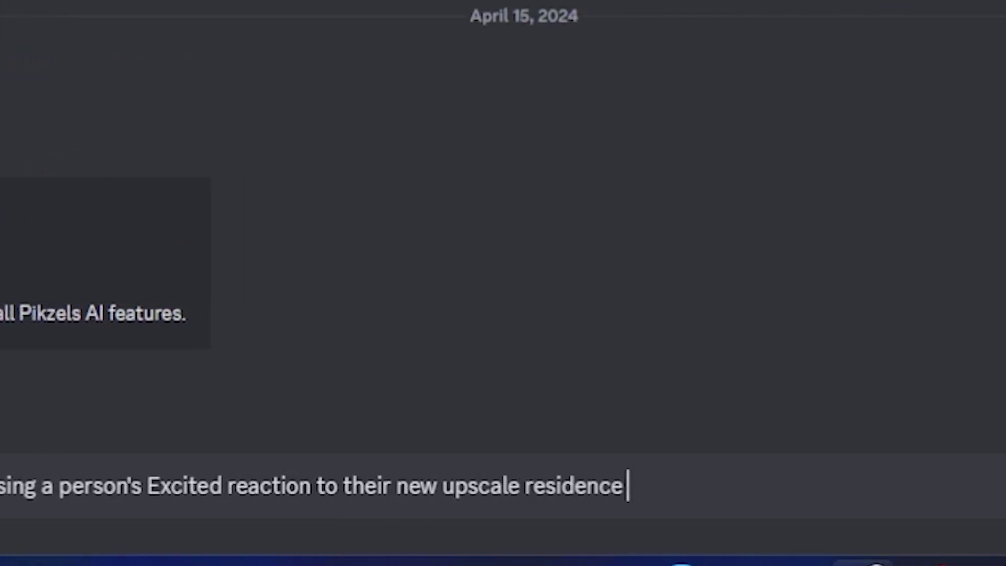
key(Return)
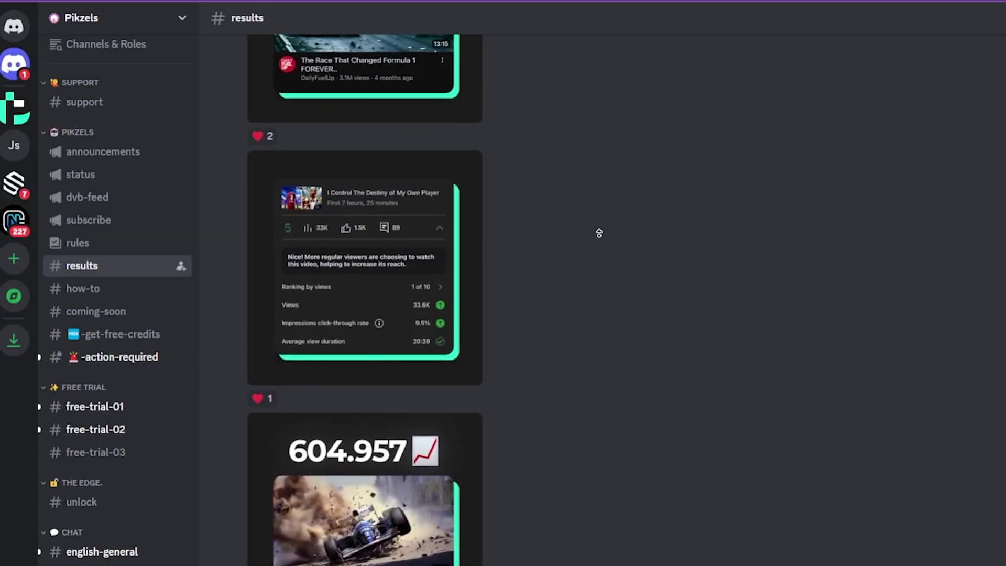
scroll(602, 236, up, 2)
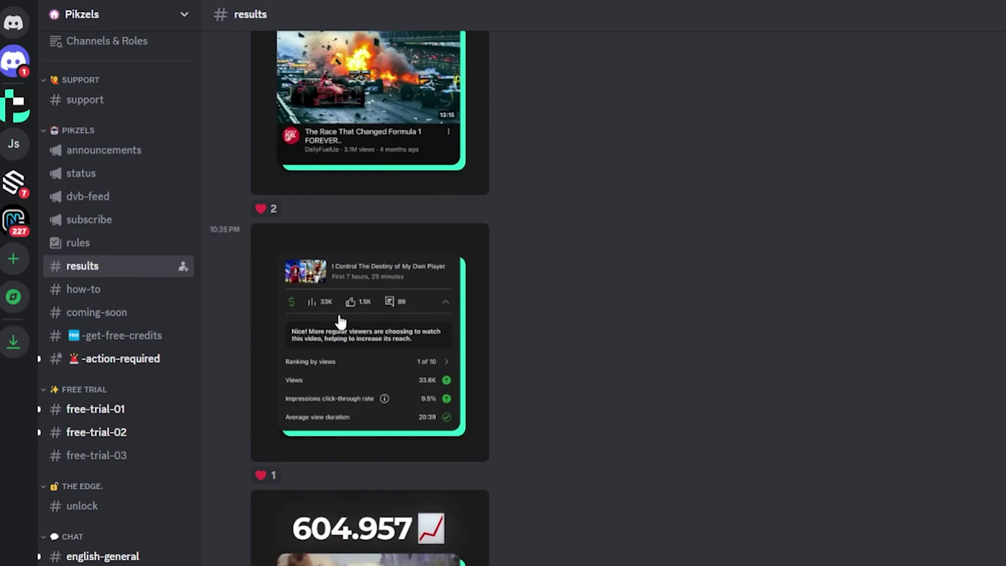
click(340, 319)
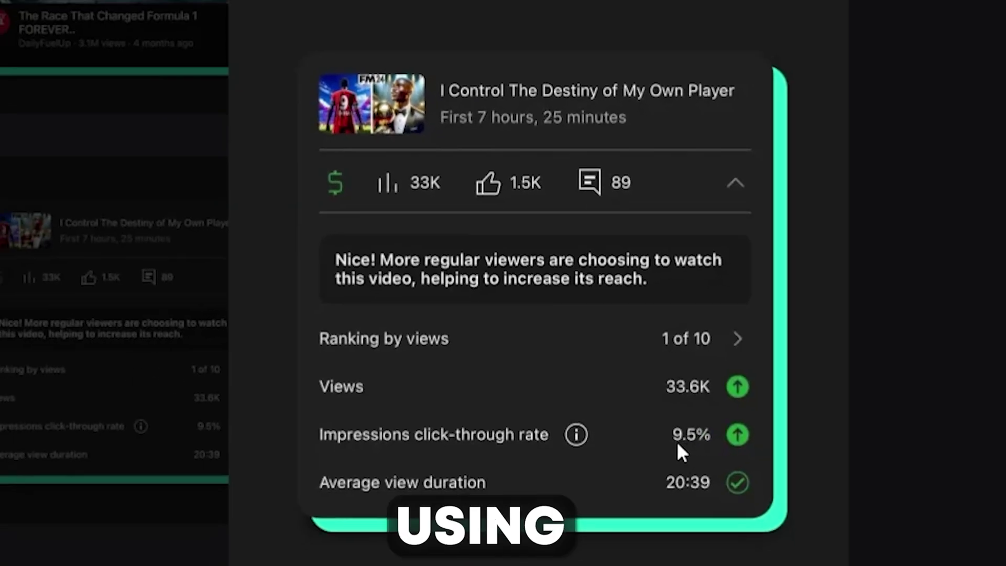
scroll(848, 375, down, 5)
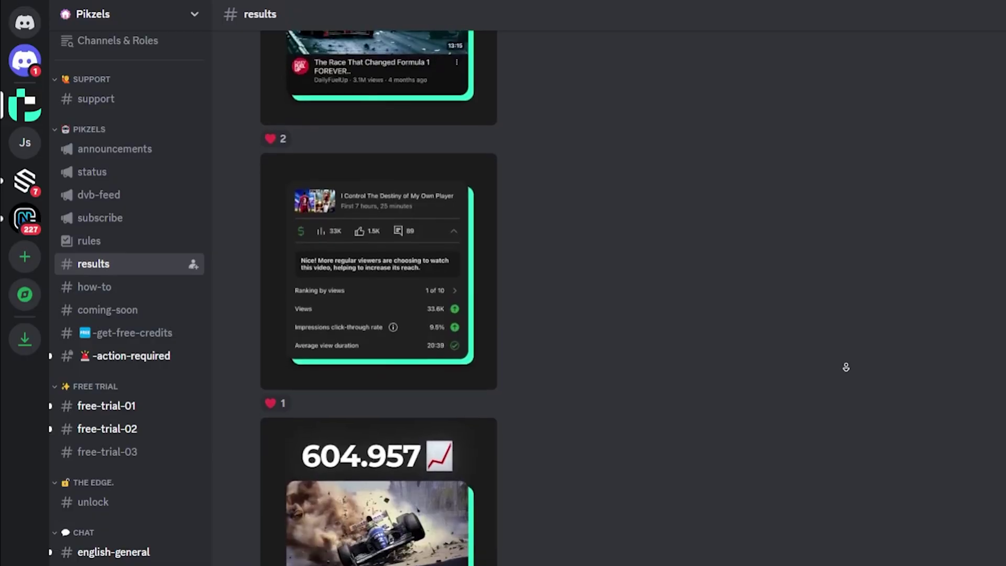
scroll(848, 376, down, 3)
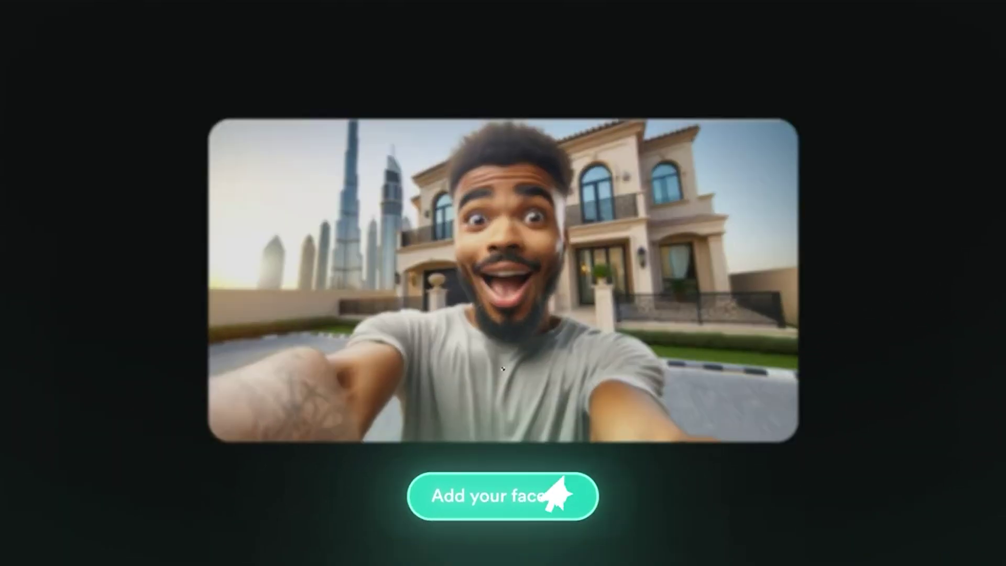
Leave the Add your face demo for the Pikzels homepage.
click(550, 525)
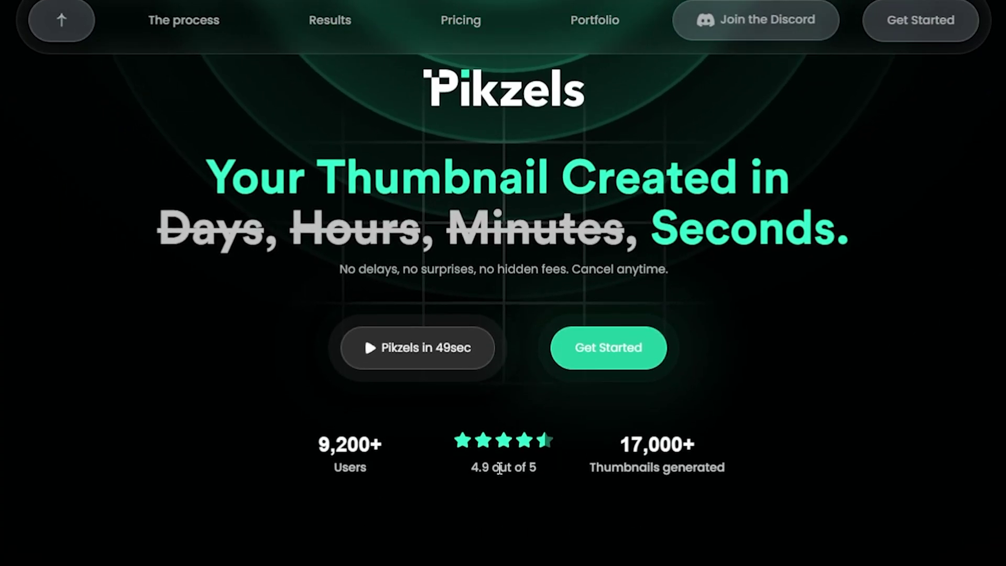
Highlight the 4.9 out of 5 rating, then start signing up with Get Started.
drag(471, 468, 506, 469)
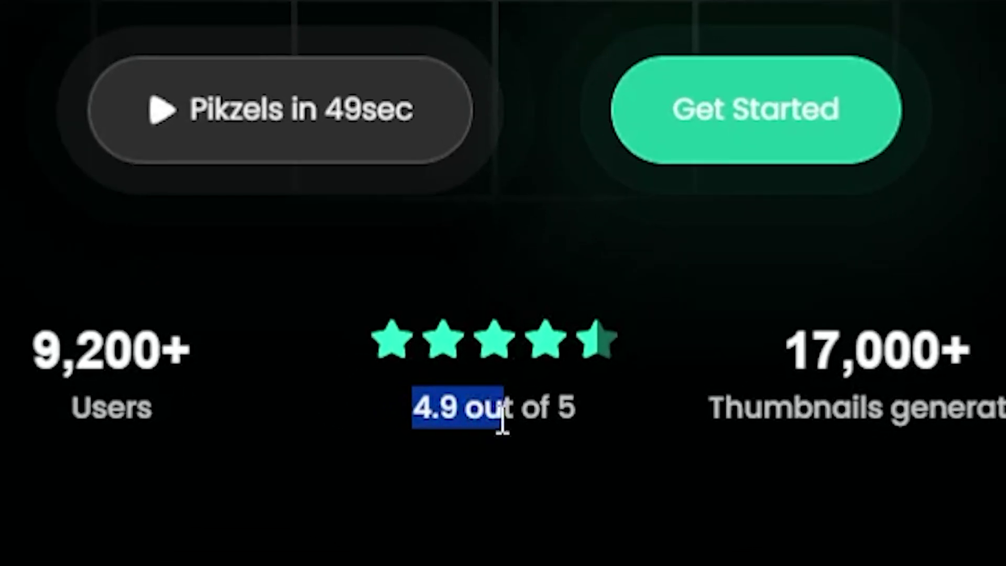
click(579, 446)
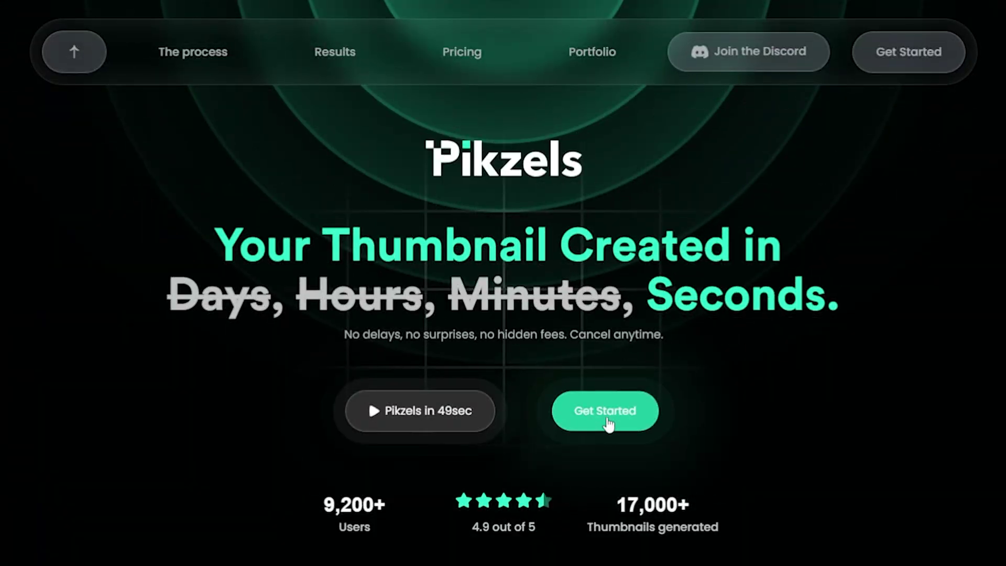
click(608, 418)
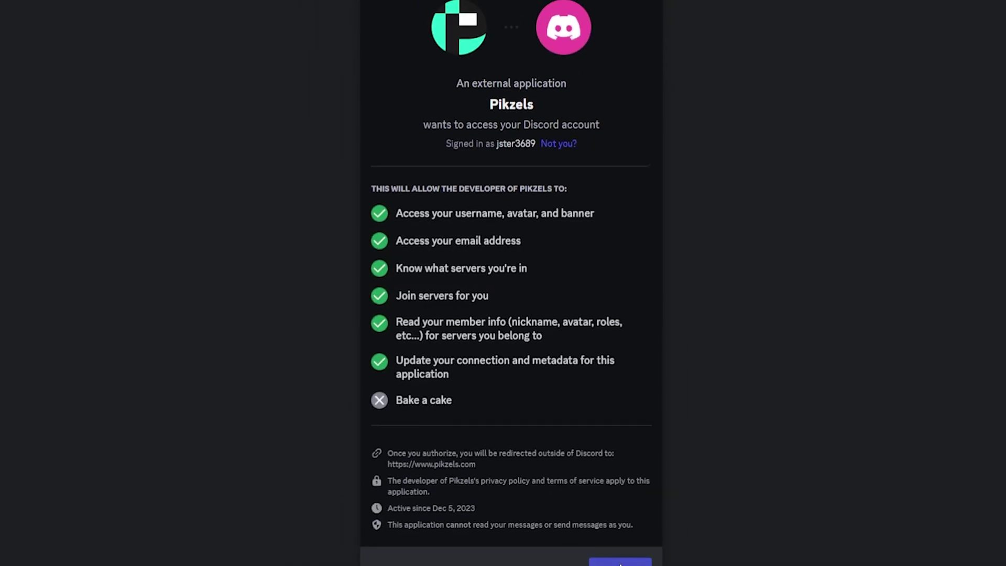
Authorize Pikzels on Discord, opt in to founder updates, and accept the server rules.
click(620, 551)
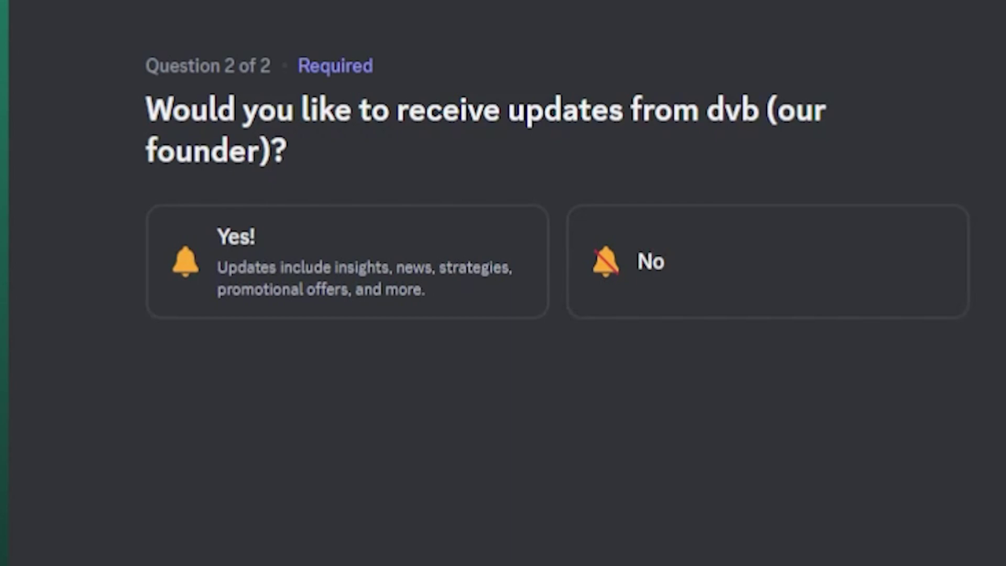
click(375, 273)
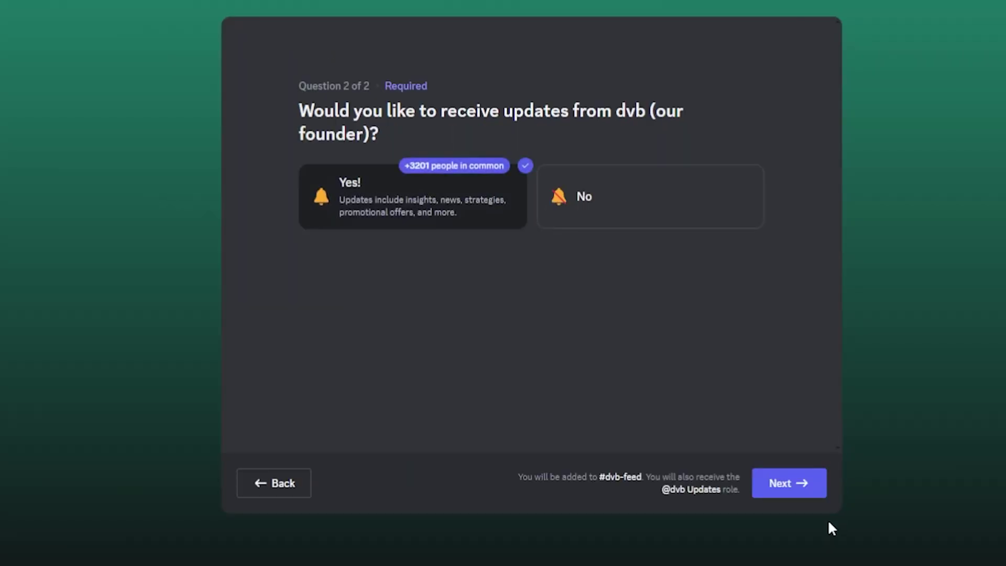
click(793, 498)
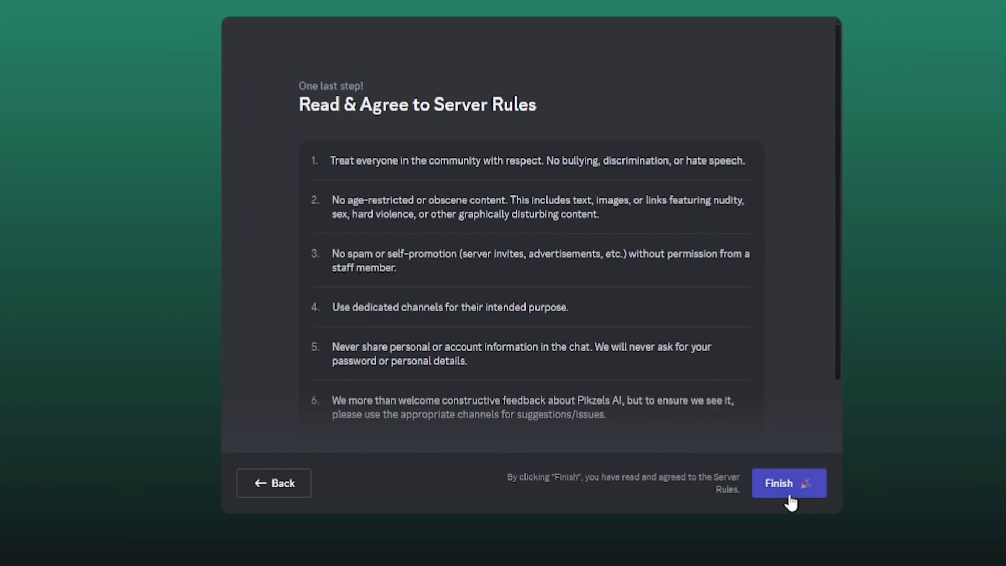
click(790, 498)
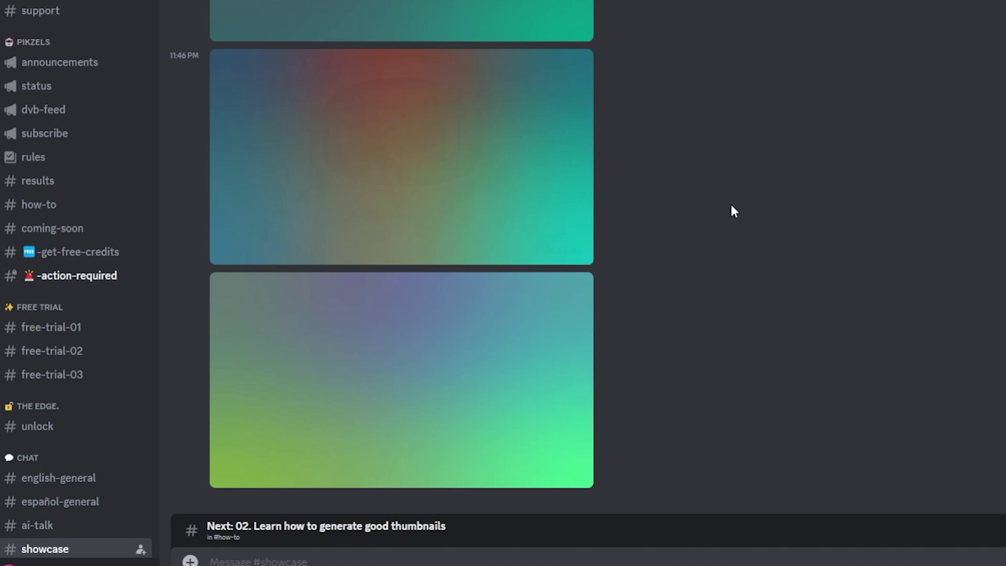
View the Fortnite and stressed trader thumbnails up close in #showcase.
click(449, 358)
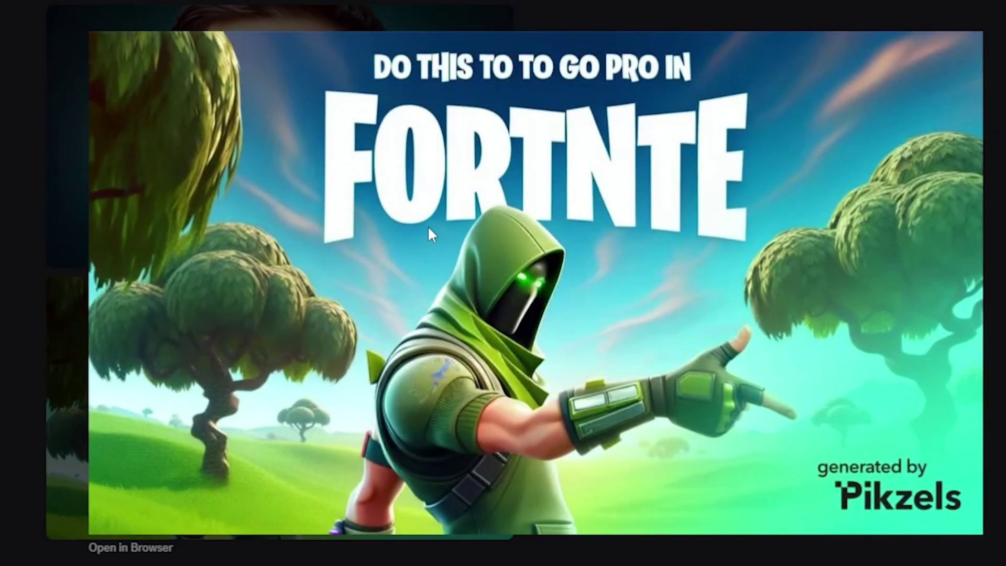
key(Escape)
scroll(604, 245, up, 5)
click(543, 260)
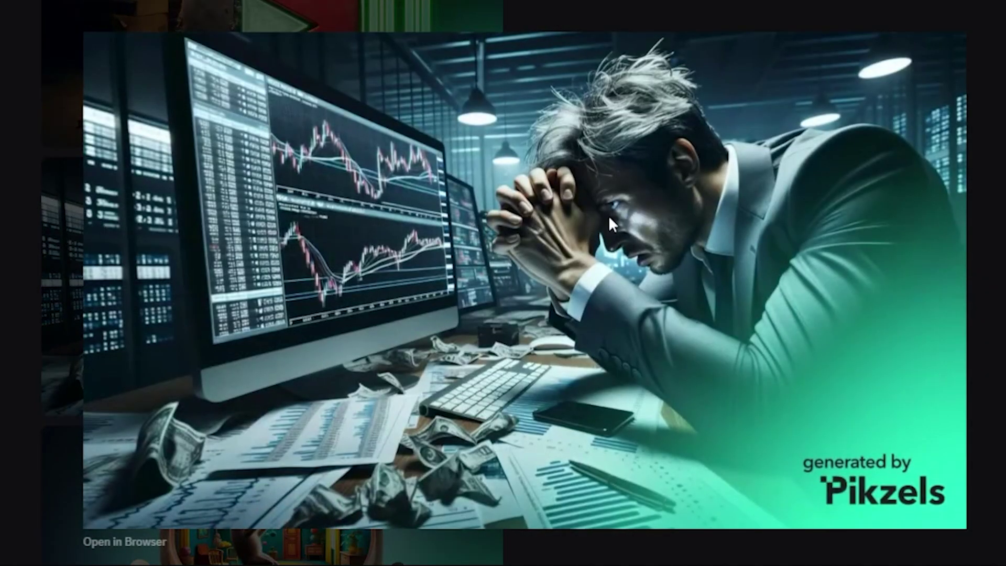
key(Escape)
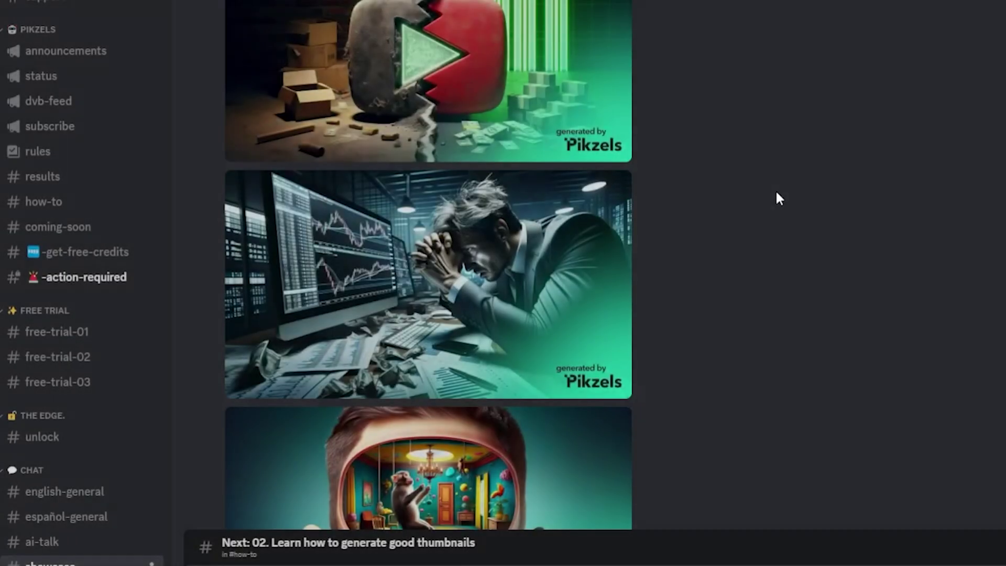
scroll(681, 198, up, 5)
scroll(681, 198, down, 4)
Enlarge the cracked YouTube logo and helmeted baby thumbnails, scrolling further up the channel.
click(492, 212)
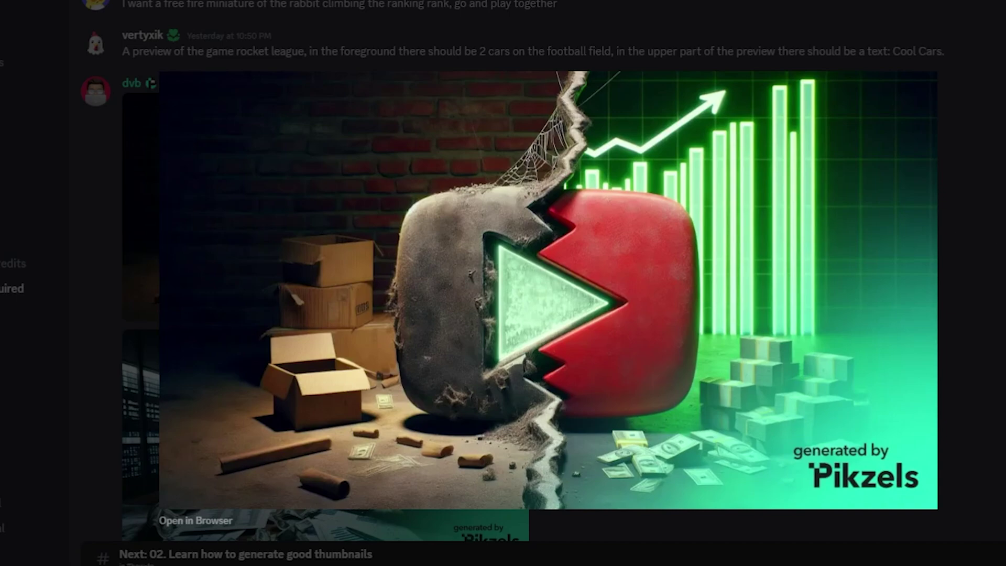
key(Escape)
scroll(938, 210, up, 10)
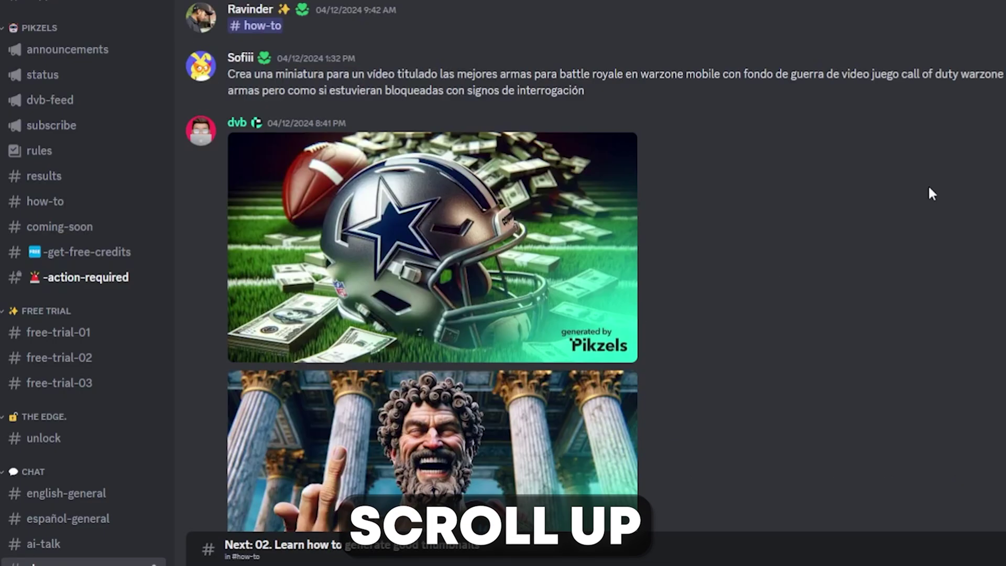
scroll(928, 187, up, 20)
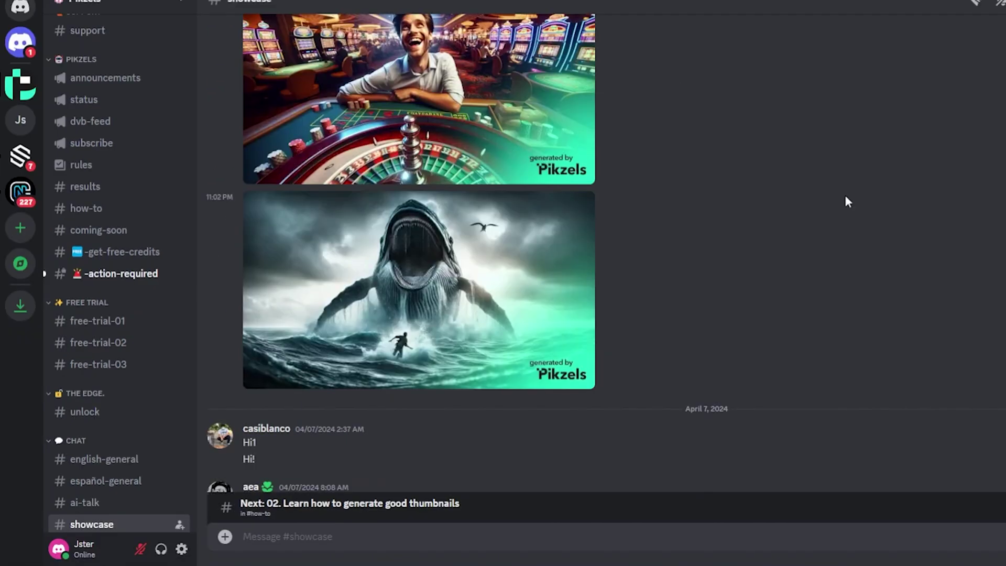
scroll(847, 202, up, 5)
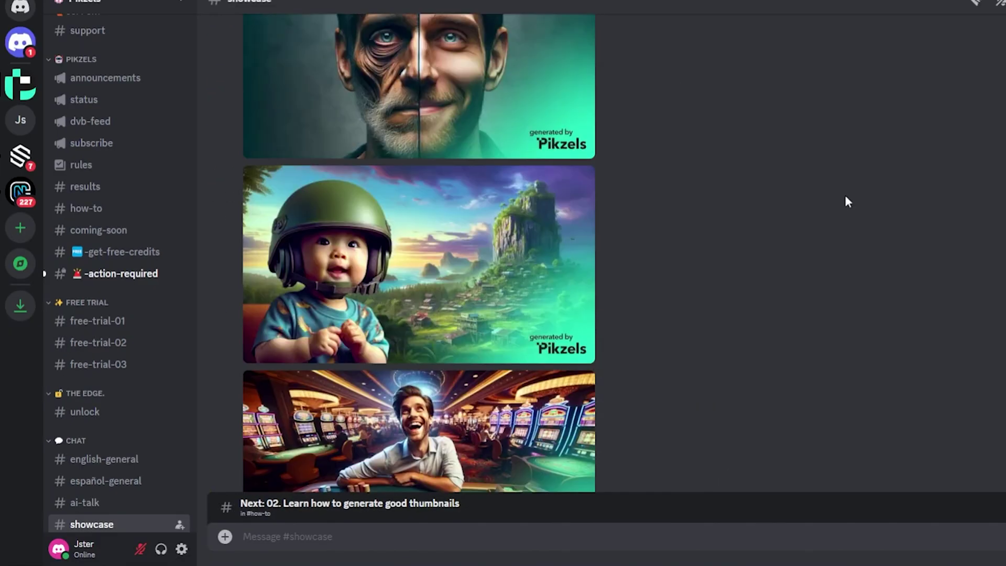
click(418, 264)
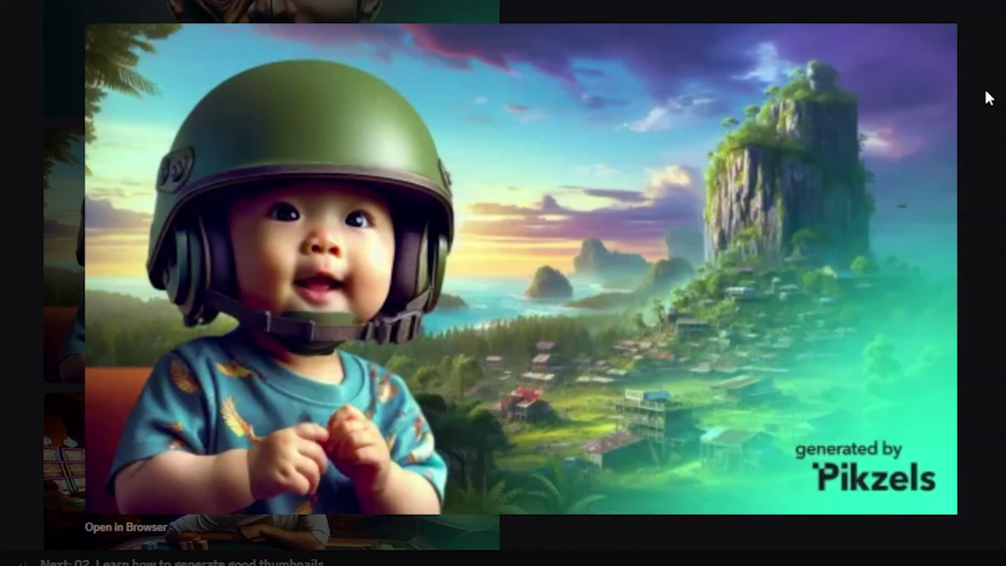
key(Escape)
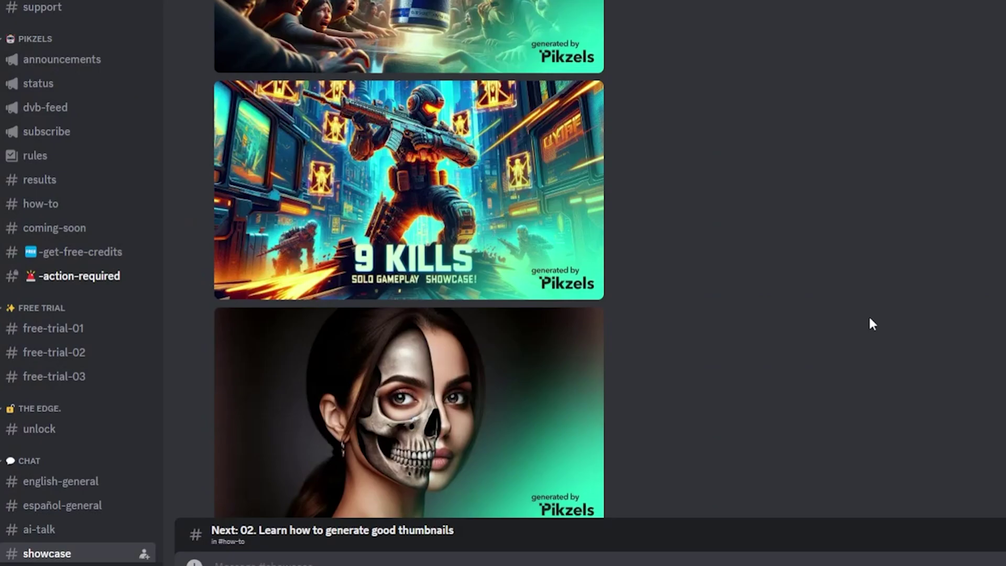
scroll(869, 318, up, 10)
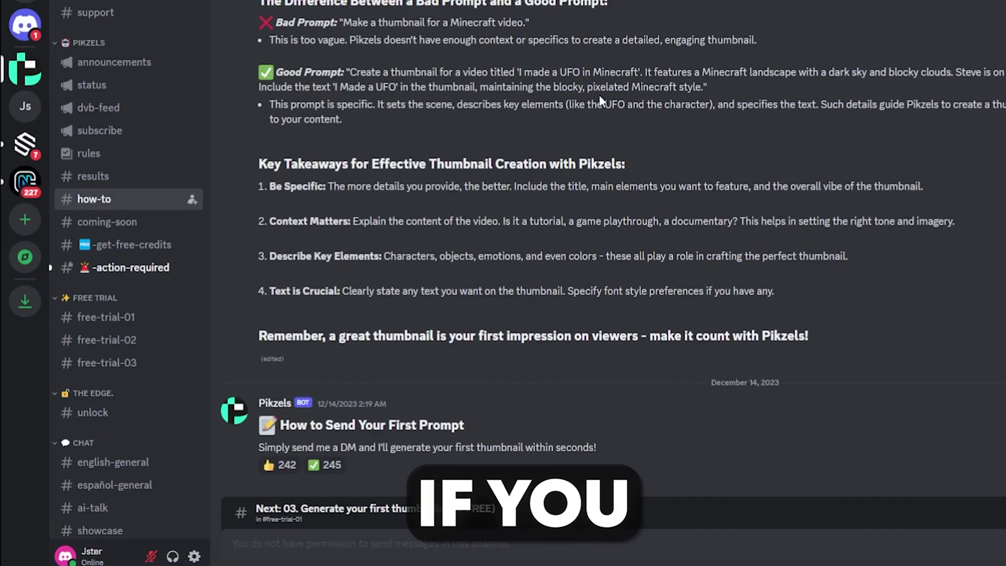
scroll(345, 125, up, 5)
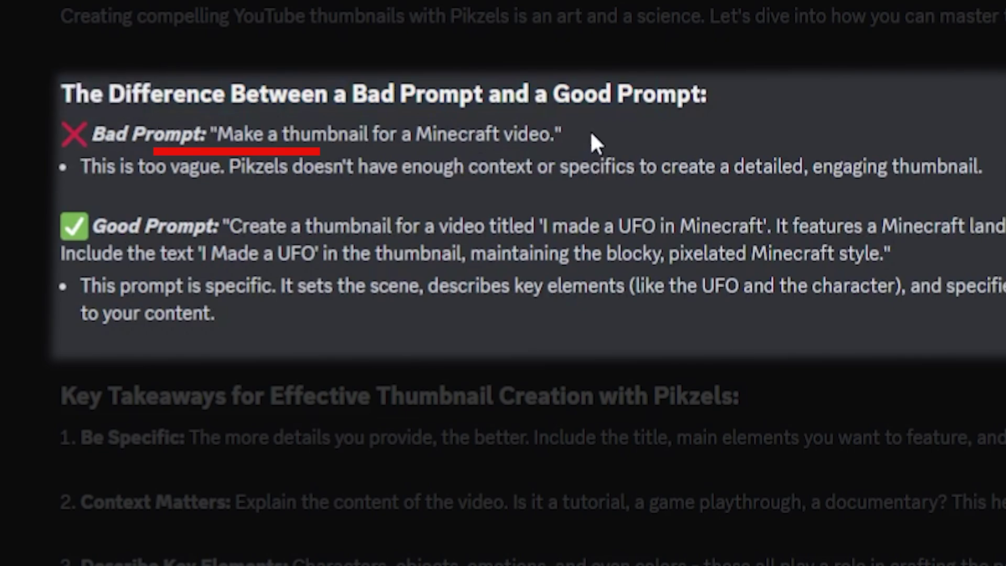
drag(590, 130, 210, 134)
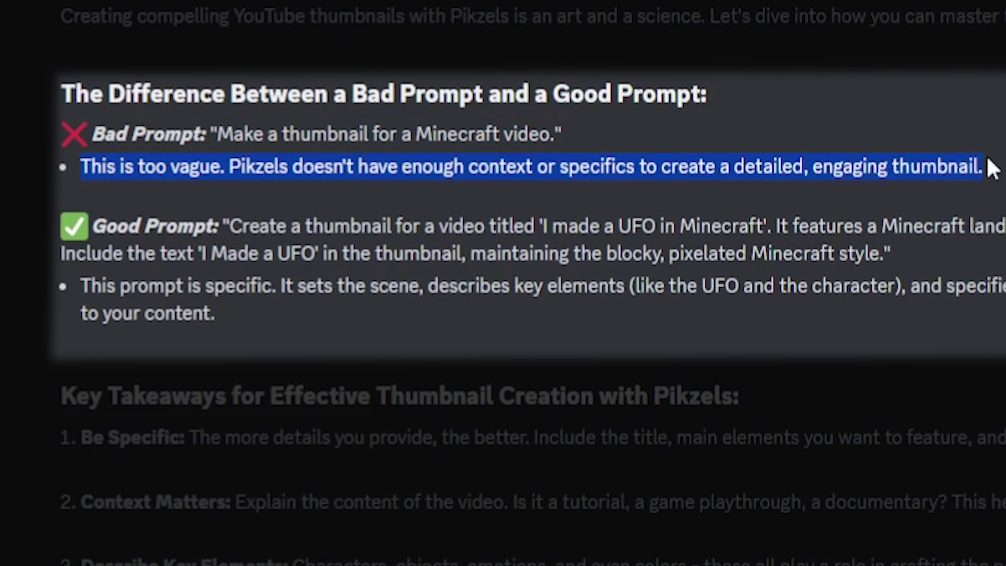
click(124, 209)
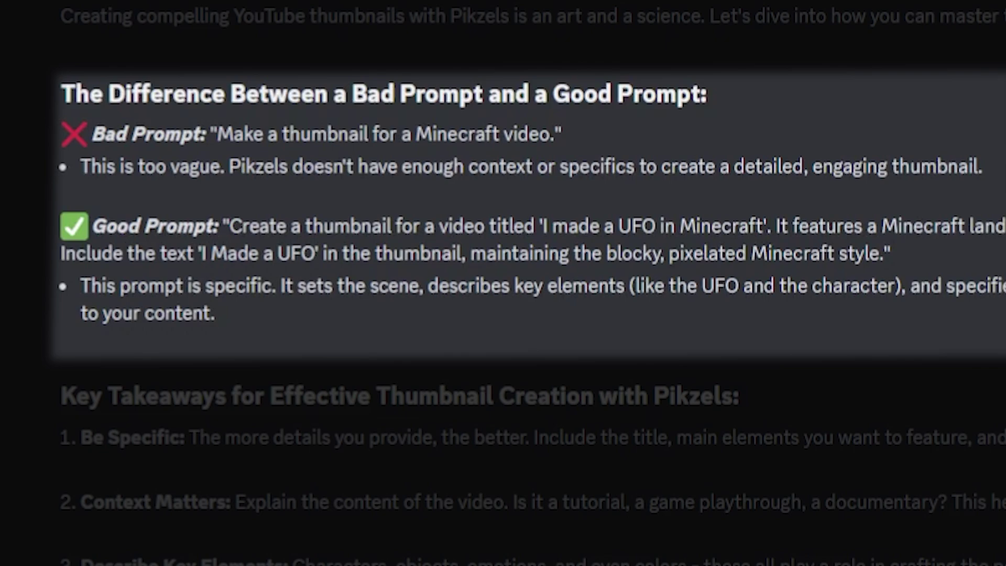
drag(158, 246, 277, 254)
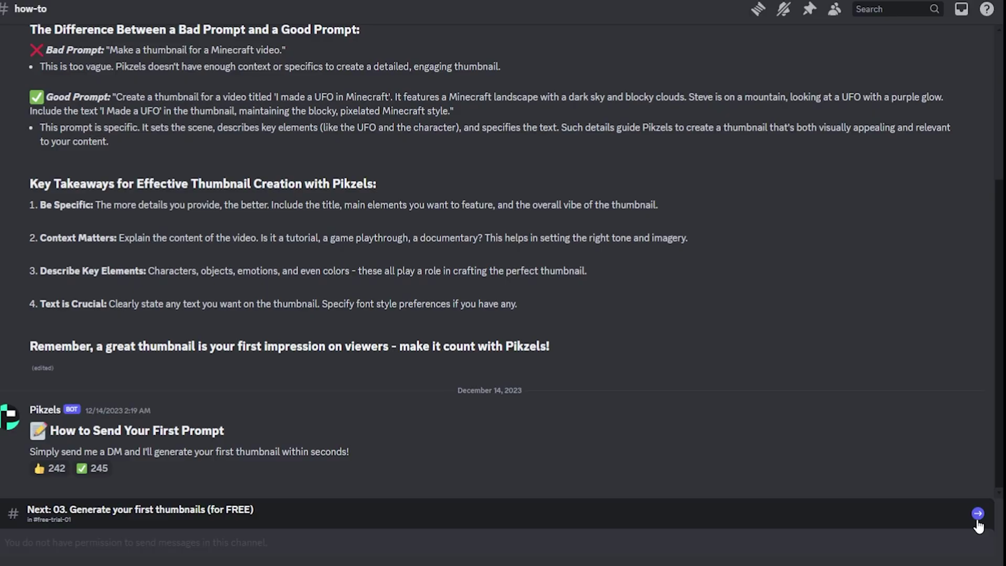
Move to #free-trial-01 and scroll up through earlier members' thumbnail requests.
click(978, 516)
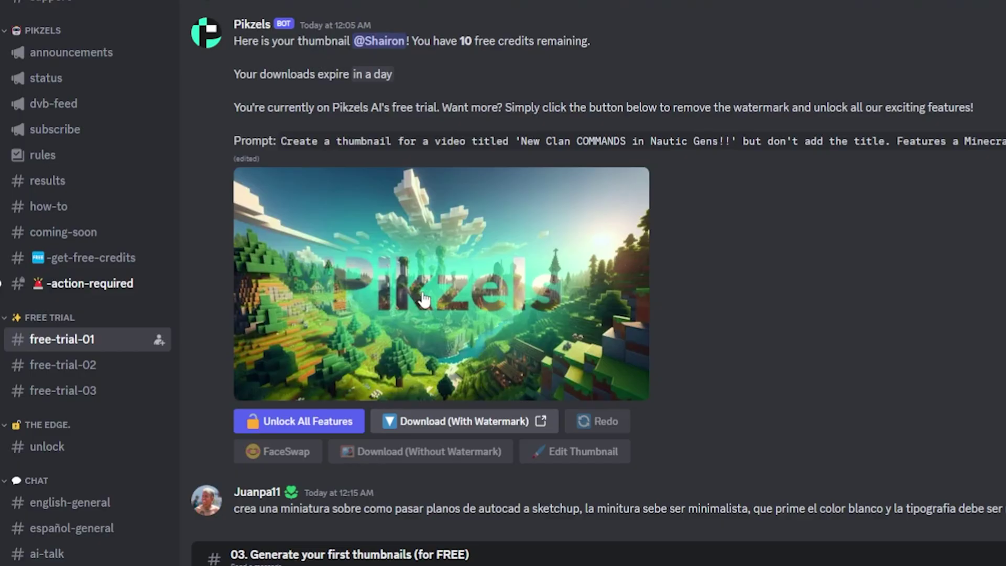
scroll(210, 298, up, 15)
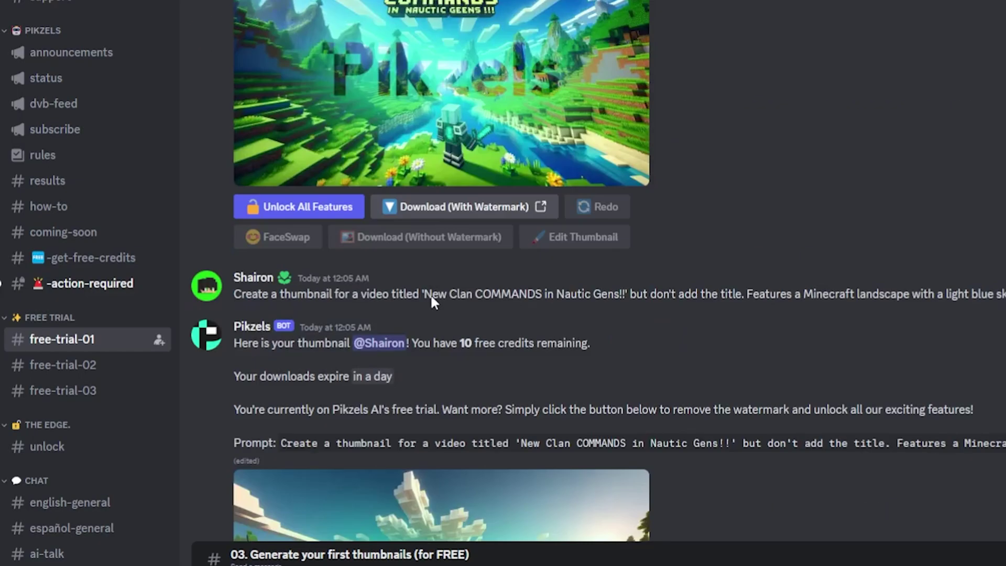
scroll(438, 302, up, 15)
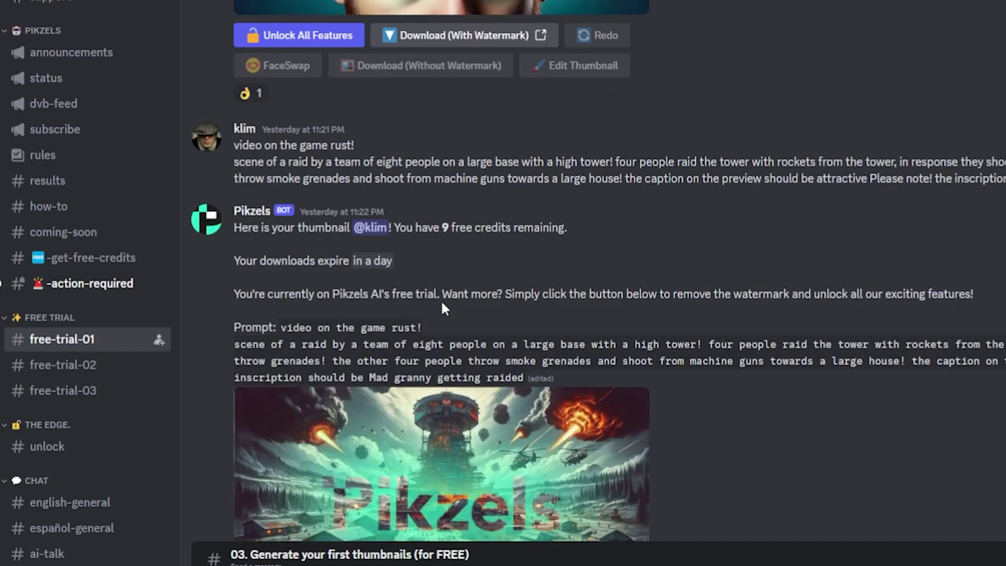
scroll(449, 307, up, 15)
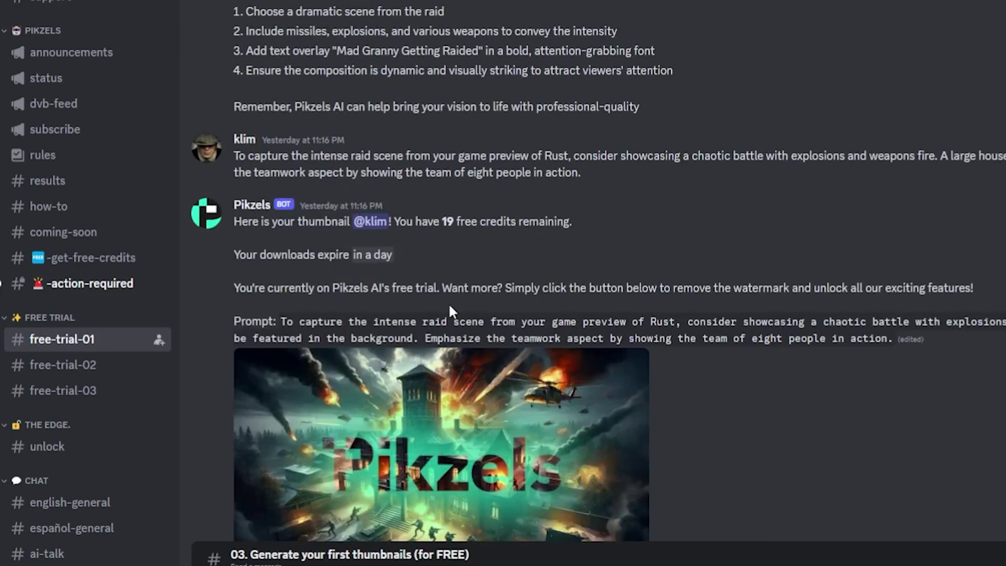
scroll(450, 304, up, 10)
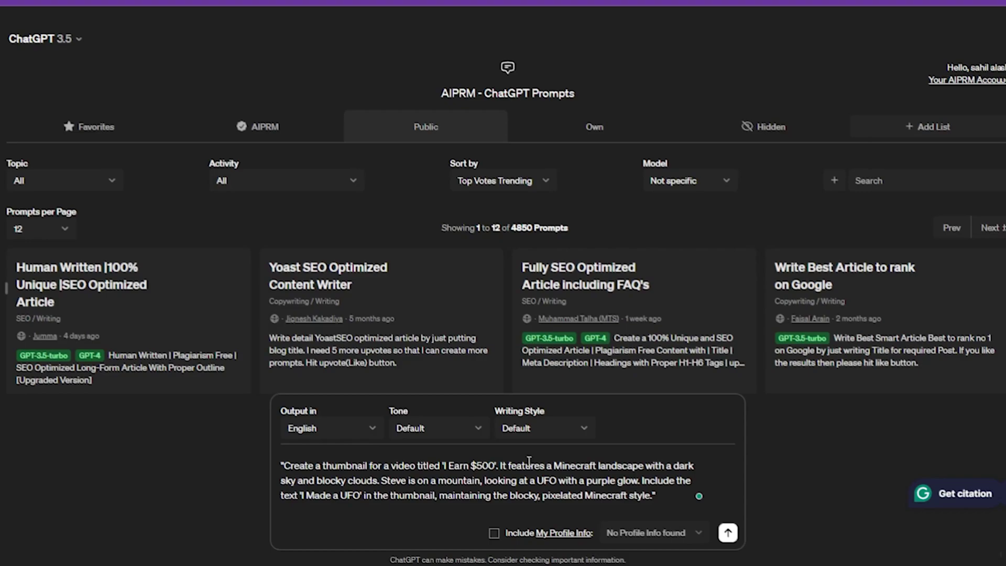
Replace the Minecraft landscape, dark sky and clouds with a teenage boy, laptop and money.
drag(545, 465, 654, 465)
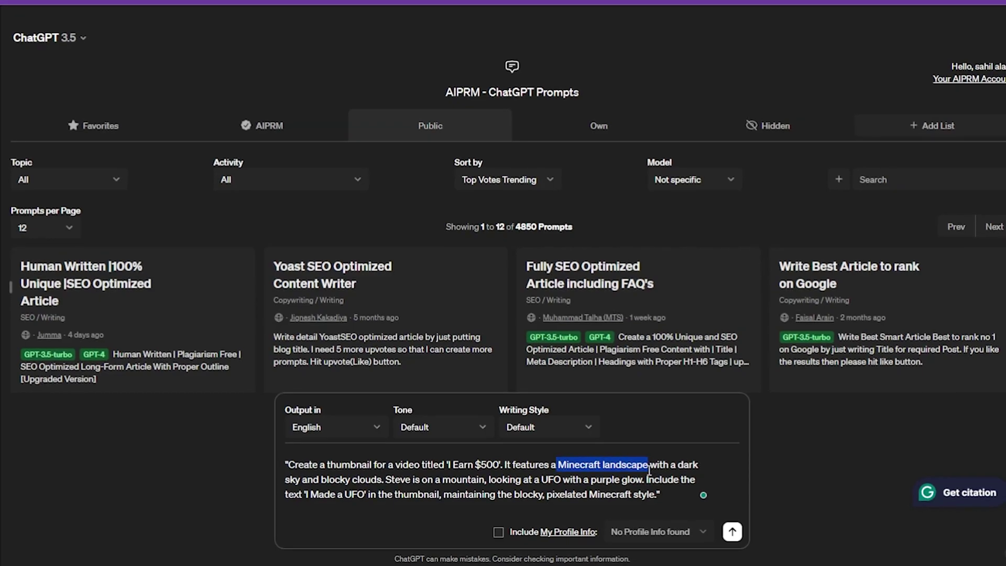
text(B)
key(BackSpace)
text(teen age )
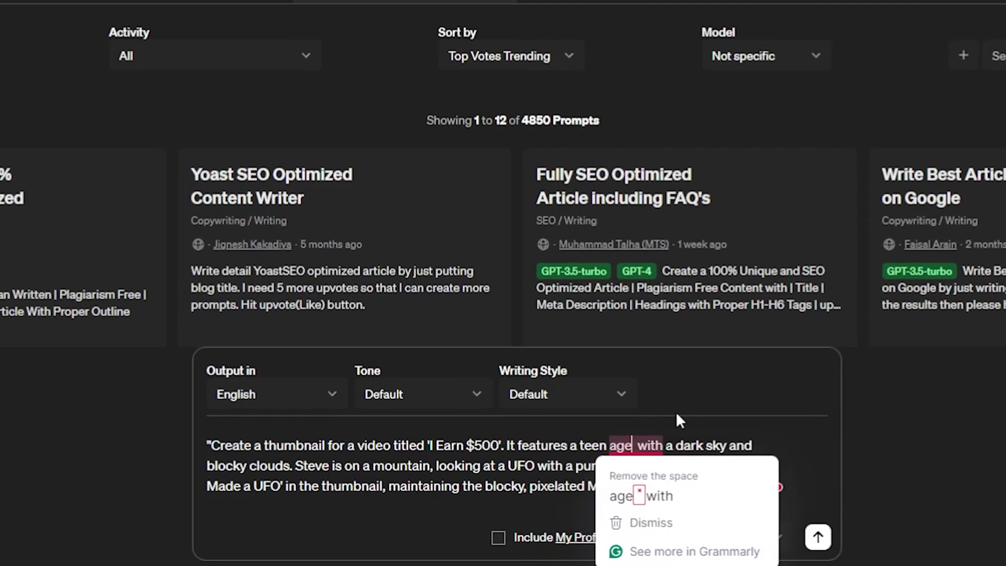
text(Boy)
drag(676, 446, 726, 445)
text(Laptop)
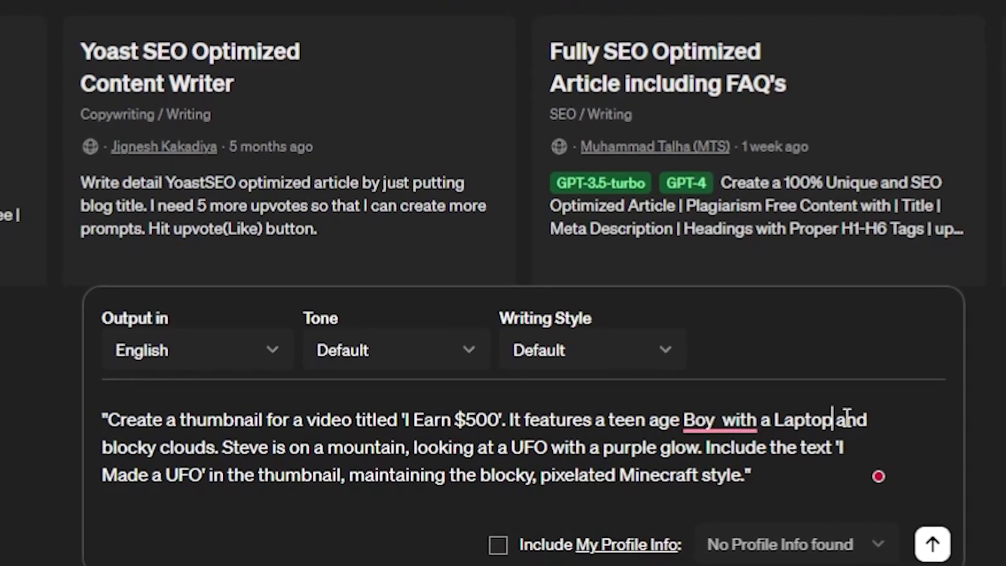
drag(206, 465, 287, 463)
text(Money)
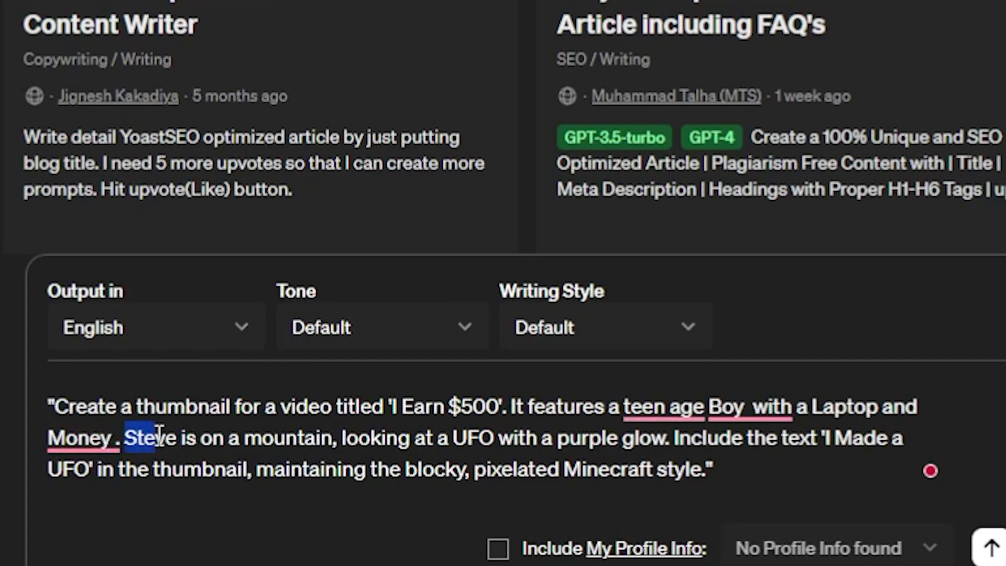
Describe the boy's excited face looking at money, drop the old title, and send the prompt.
click(338, 440)
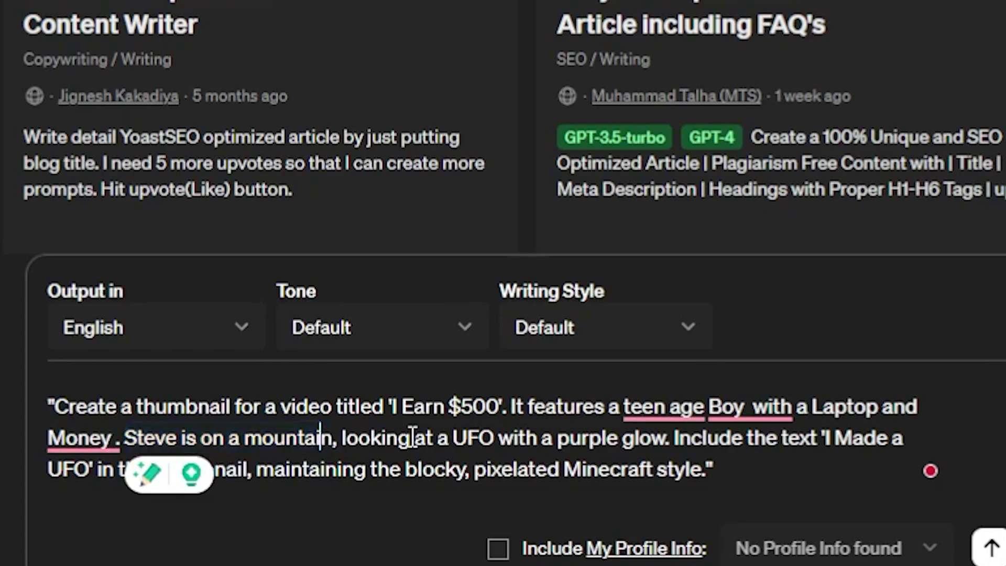
key(BackSpace)
key(BackSpace)
key(BackSpace)
key(BackSpace)
key(BackSpace)
key(BackSpace)
key(BackSpace)
key(BackSpace)
key(BackSpace)
key(BackSpace)
key(BackSpace)
key(BackSpace)
key(BackSpace)
key(BackSpace)
key(BackSpace)
key(BackSpace)
key(BackSpace)
key(BackSpace)
key(BackSpace)
key(BackSpace)
text(The boy fac)
text(e are very excited , looking at a )
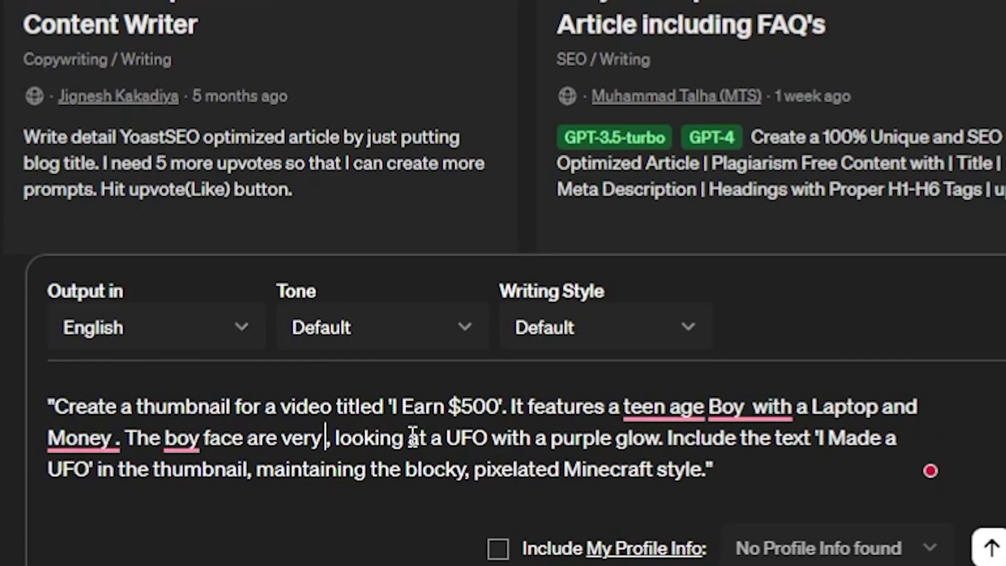
text(Money)
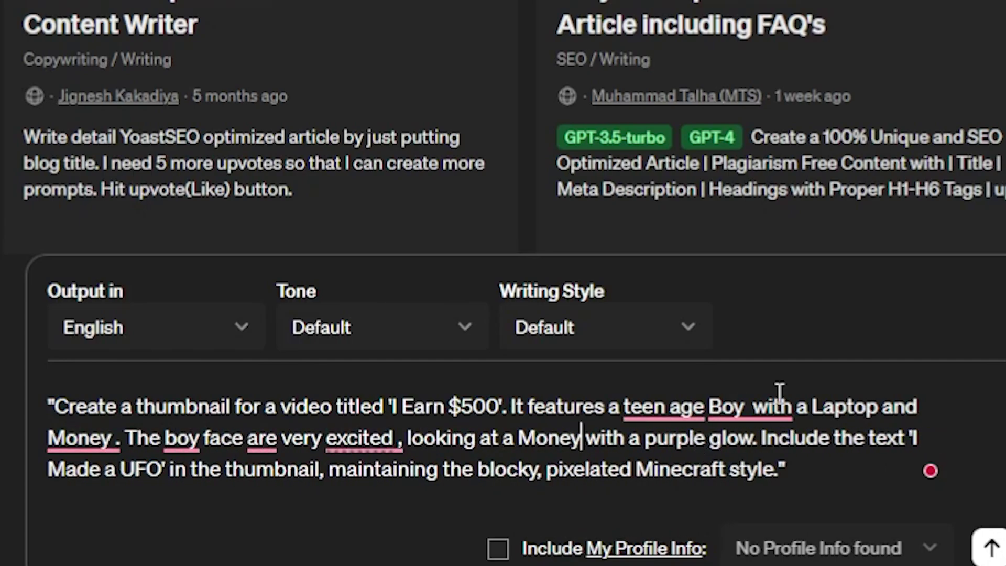
drag(645, 439, 751, 439)
text(Excited Face)
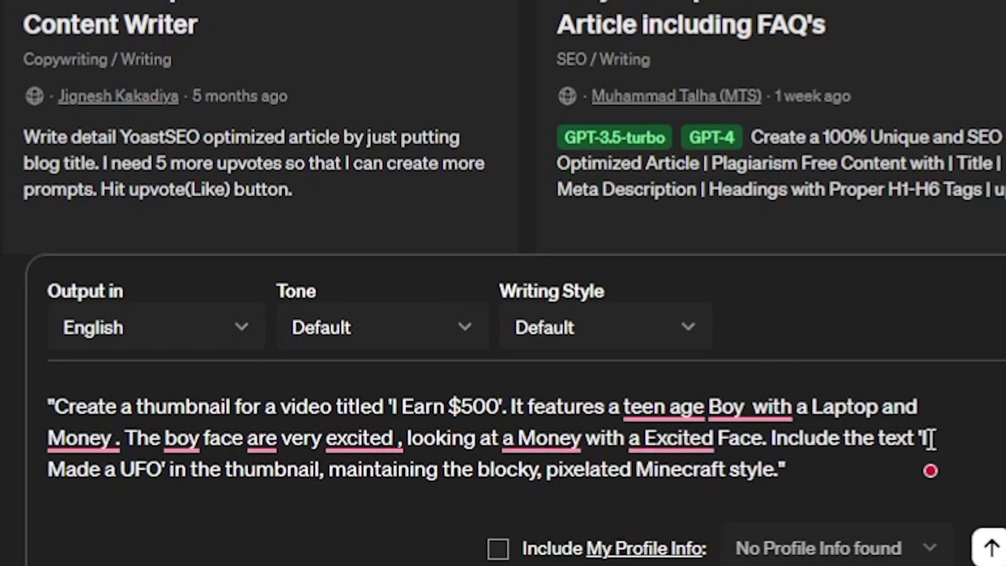
drag(924, 440, 167, 469)
key(BackSpace)
text(i Earn)
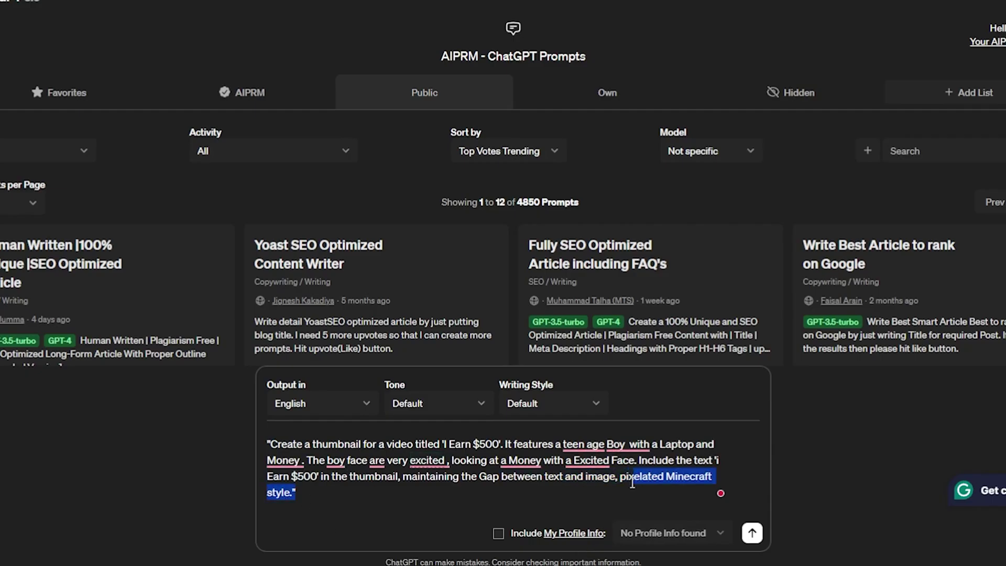
key(BackSpace)
text(ompt)
key(Return)
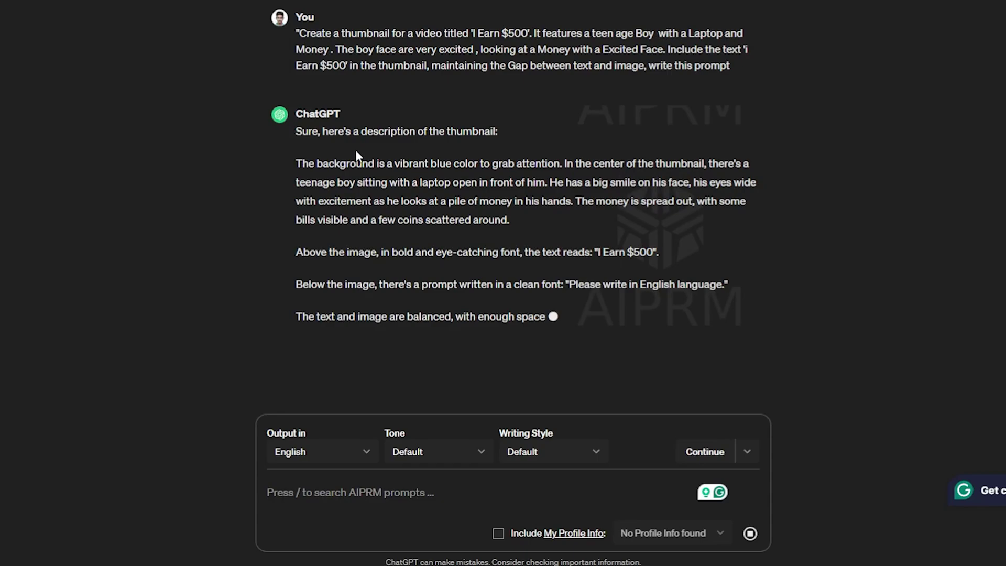
Copy ChatGPT's full thumbnail description and send it to the Pikzels bot in Discord.
drag(295, 164, 549, 314)
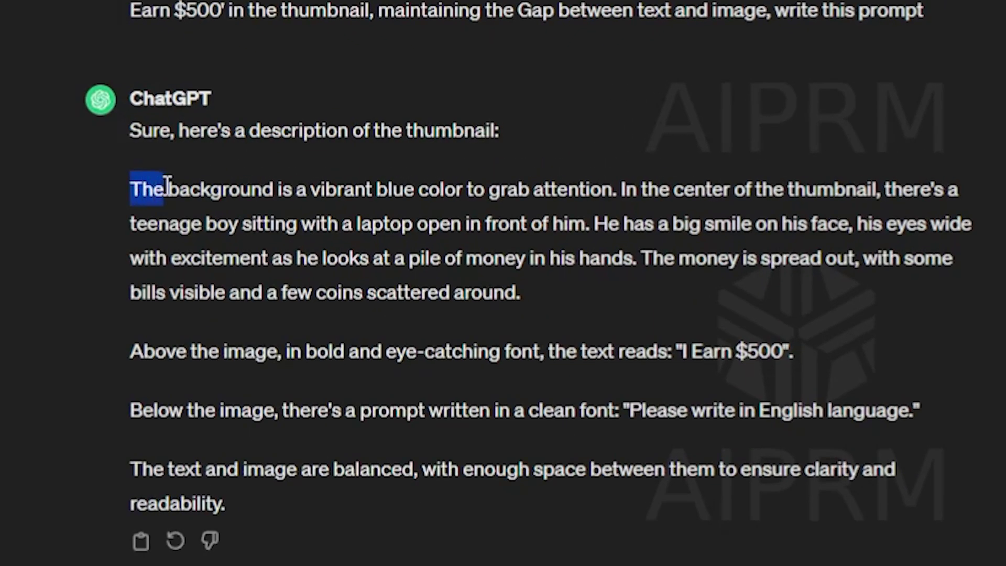
drag(605, 477, 608, 492)
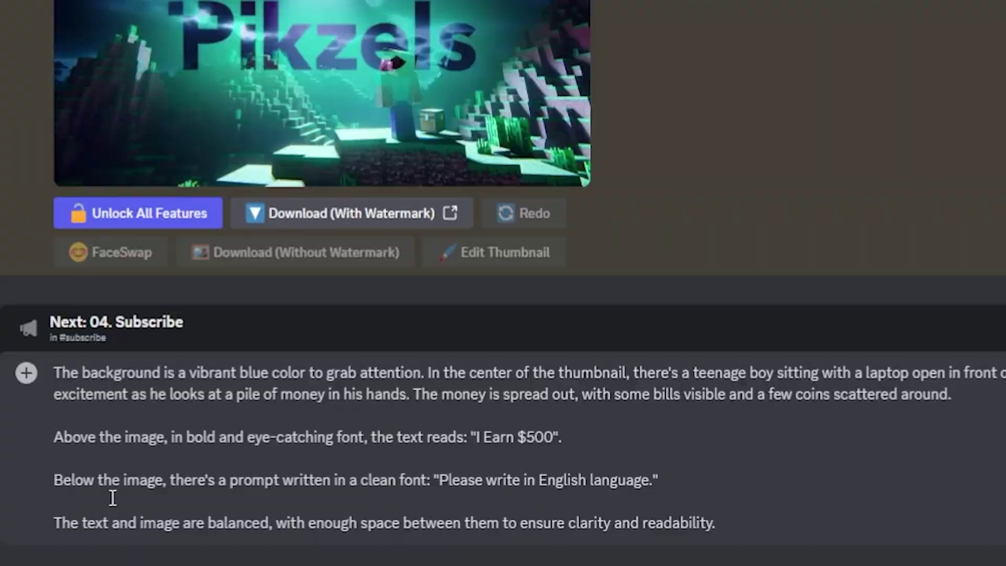
key(Return)
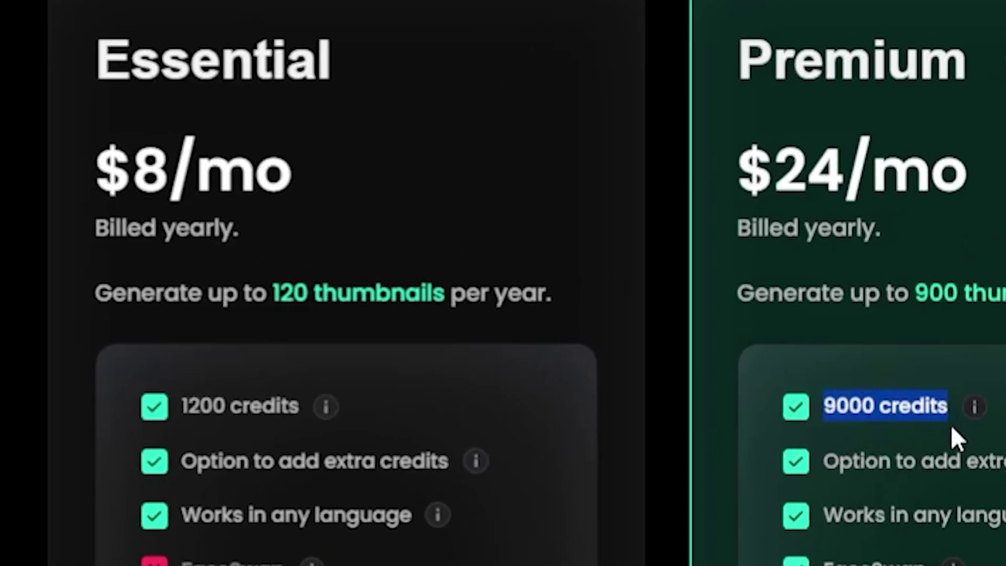
drag(825, 461, 1004, 462)
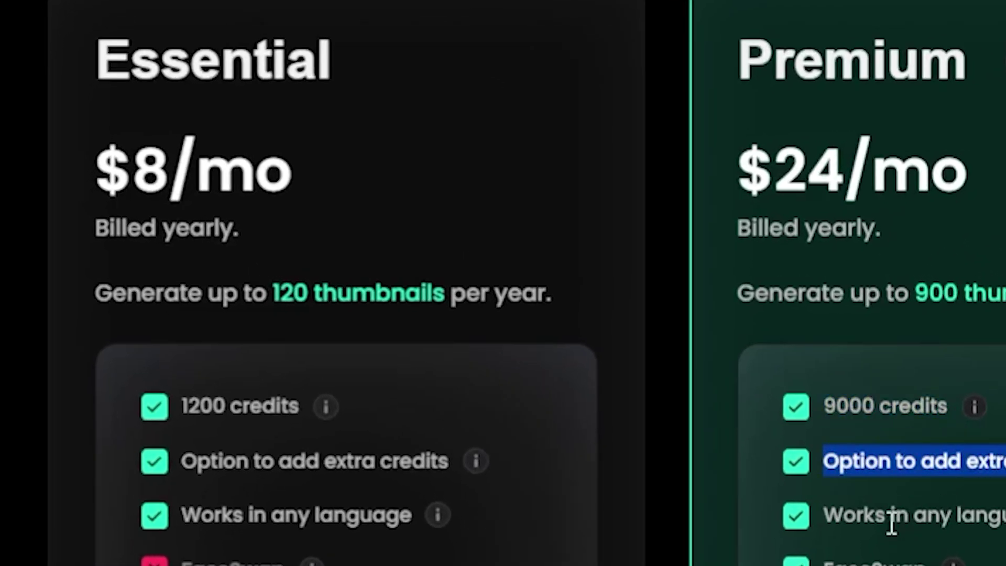
drag(821, 517, 1005, 519)
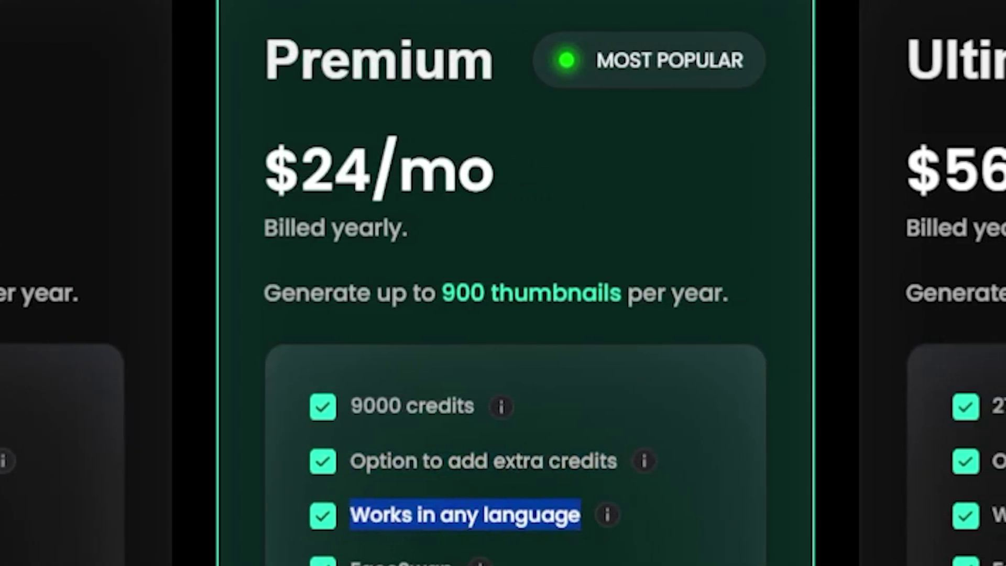
drag(361, 562, 452, 563)
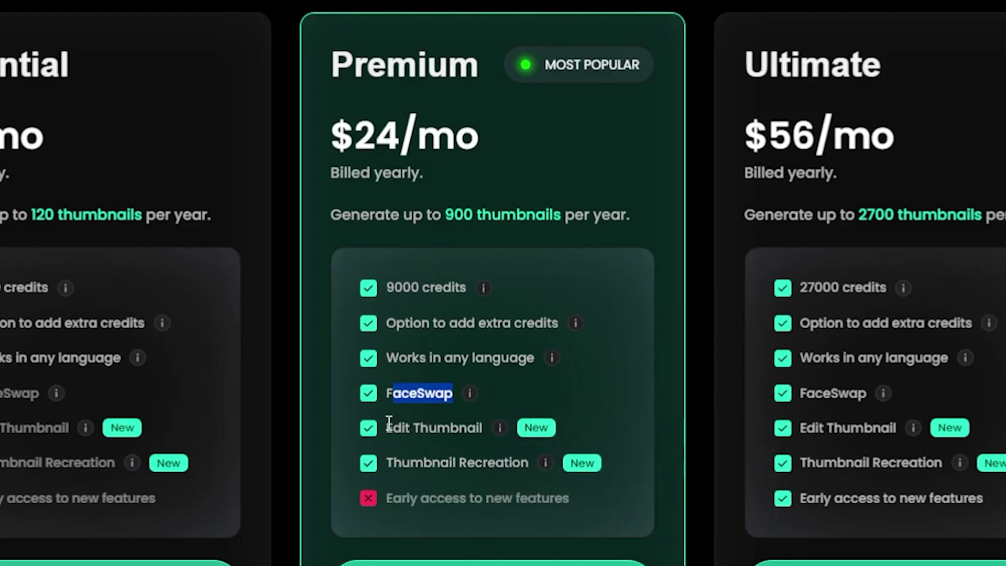
drag(386, 423, 491, 428)
drag(385, 473, 385, 471)
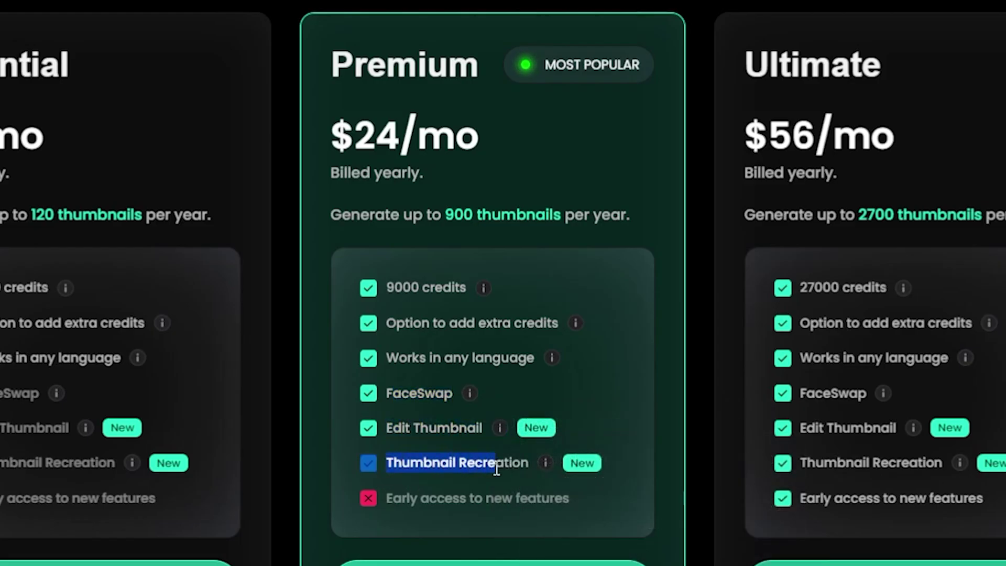